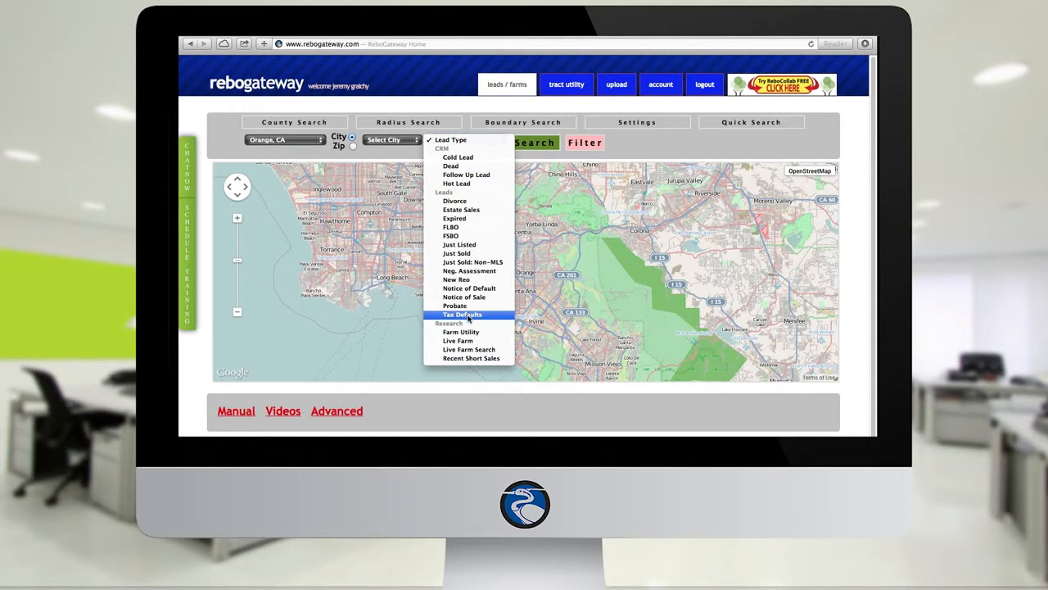
Run a radius search in Orange, CA with the Farm Utility lead type, leaving the search address blank.
{"action": "left_click", "coordinate": [458, 331]}
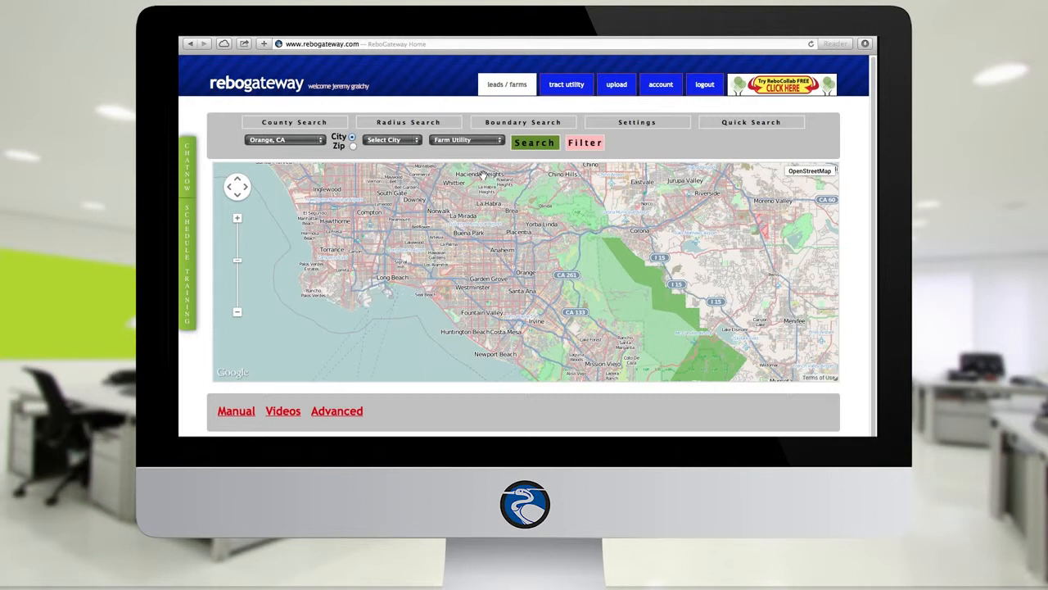
{"action": "left_click", "coordinate": [445, 122]}
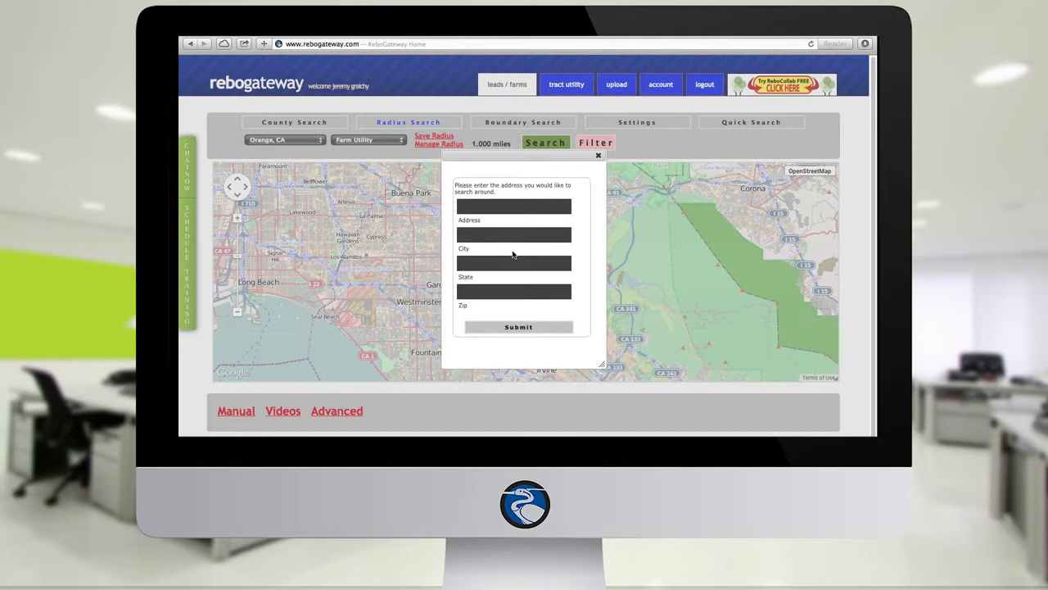
{"action": "left_click", "coordinate": [597, 156]}
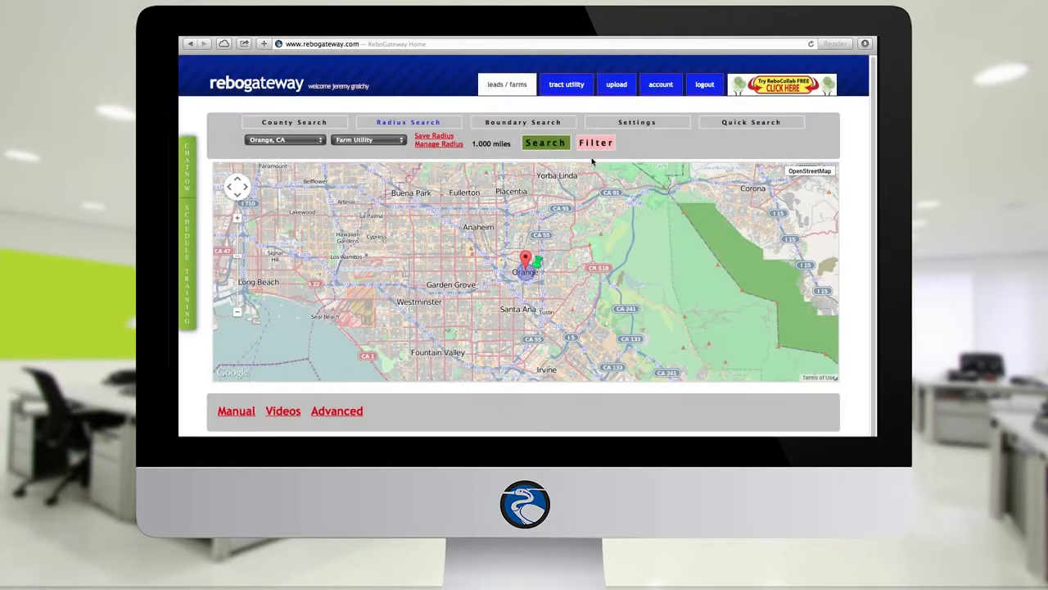
{"action": "left_click", "coordinate": [548, 145]}
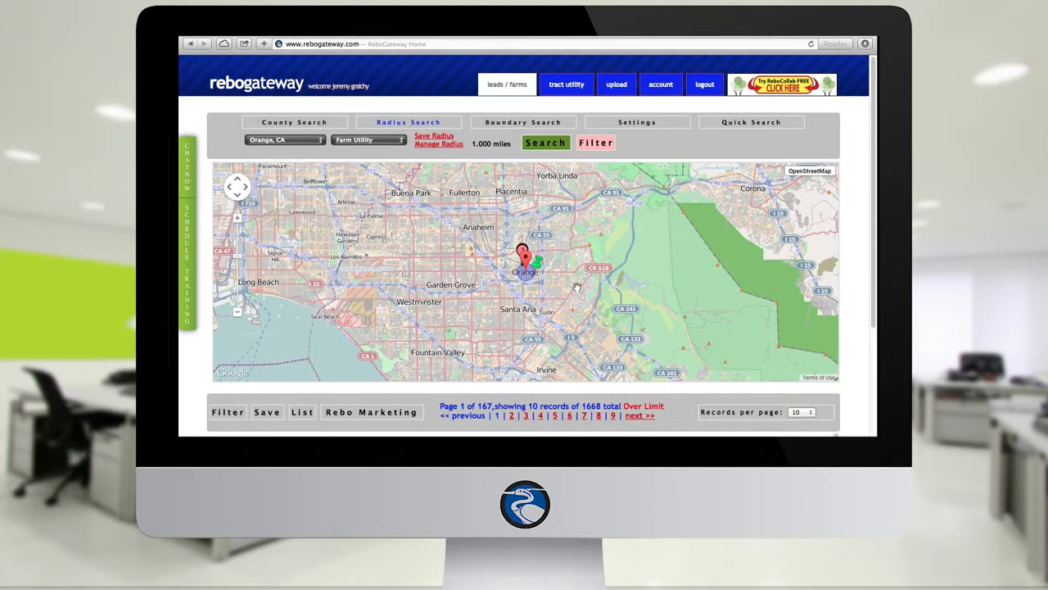
Shrink the search radius on the map to about 0.447 miles and run the search again.
{"action": "scroll", "coordinate": [577, 287], "scroll_direction": "down", "scroll_amount": 1}
{"action": "scroll", "coordinate": [577, 287], "scroll_direction": "up", "scroll_amount": 2}
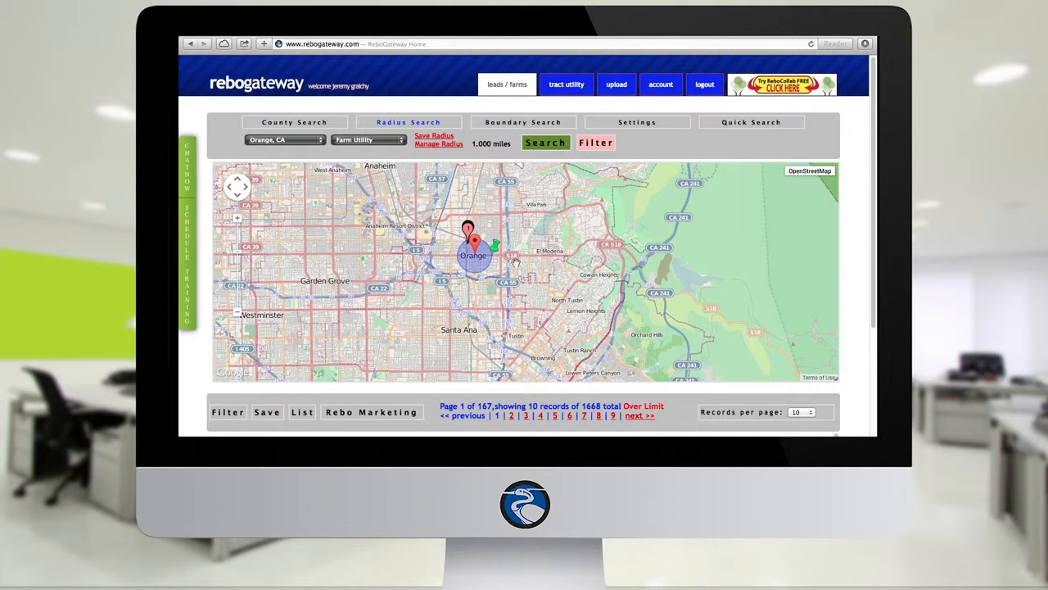
{"action": "left_click_drag", "start_coordinate": [495, 249], "coordinate": [489, 252]}
{"action": "left_click", "coordinate": [544, 146]}
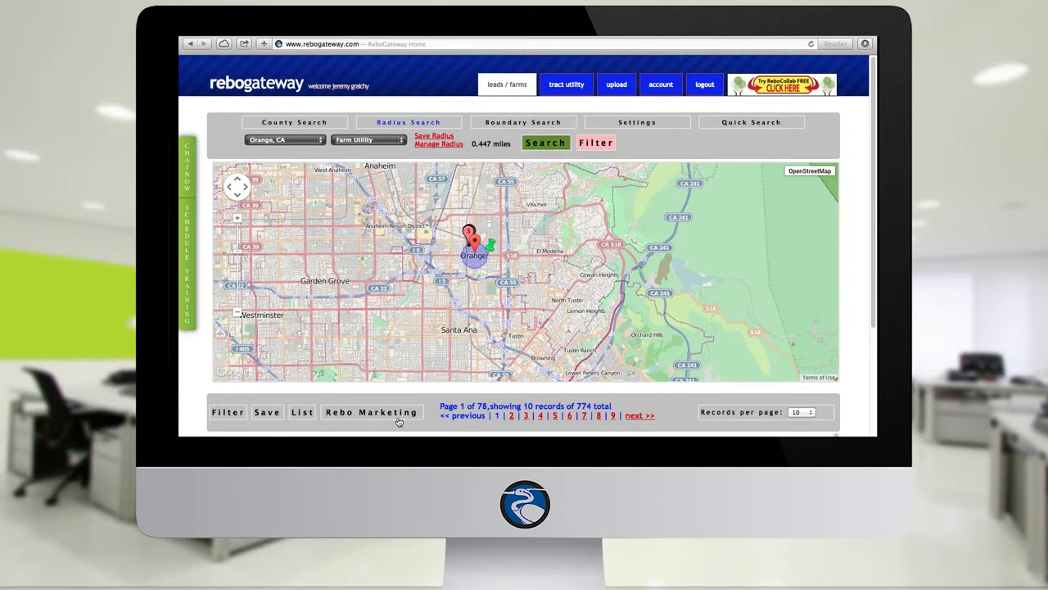
Save the search results as a new farm named Test and close the save dialog.
{"action": "left_click", "coordinate": [267, 412]}
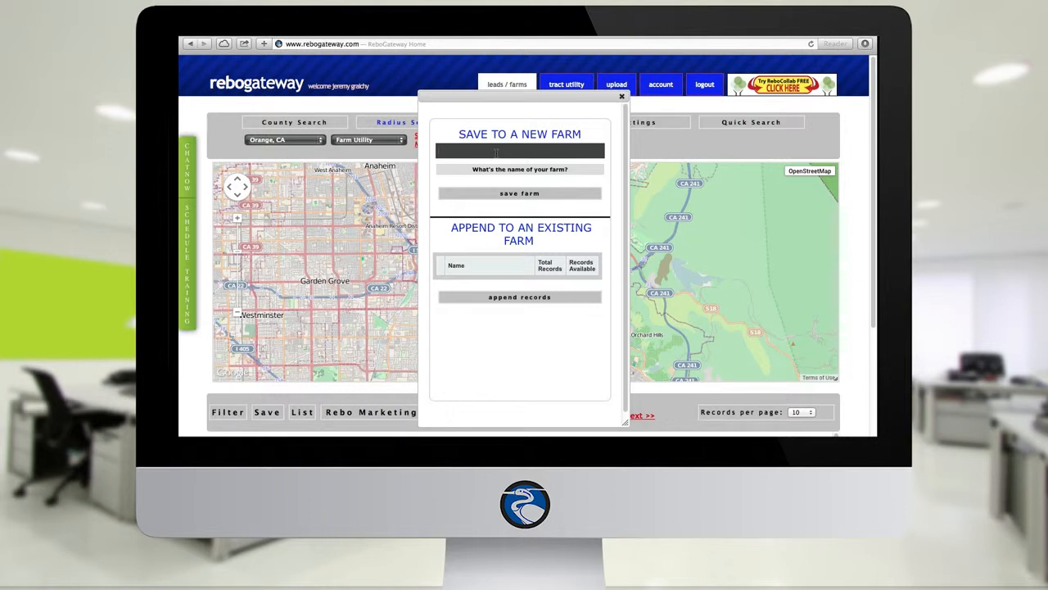
{"action": "type", "text": "Test"}
{"action": "left_click", "coordinate": [506, 194]}
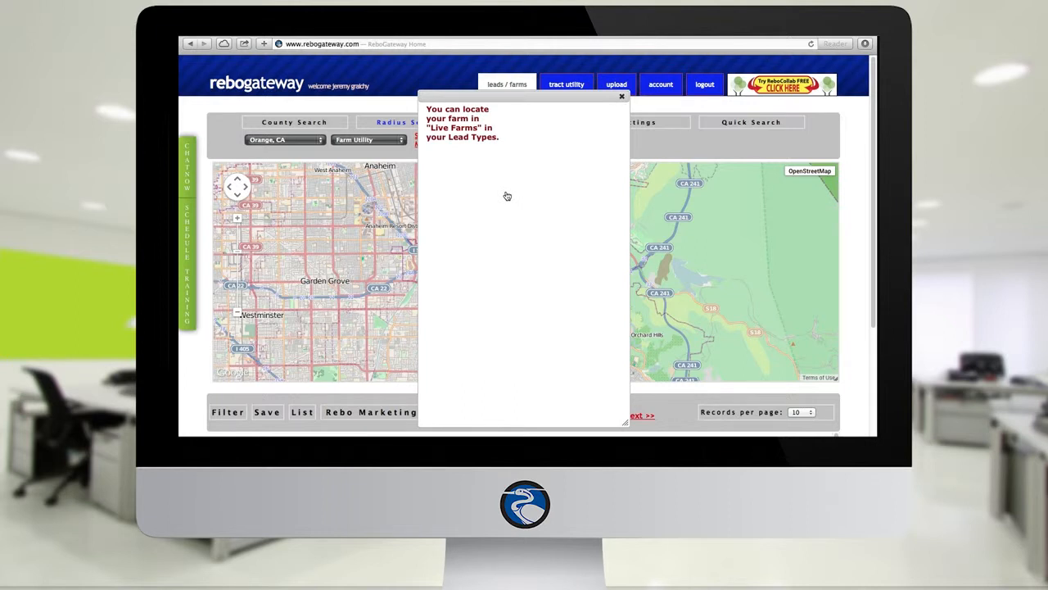
{"action": "left_click", "coordinate": [620, 98]}
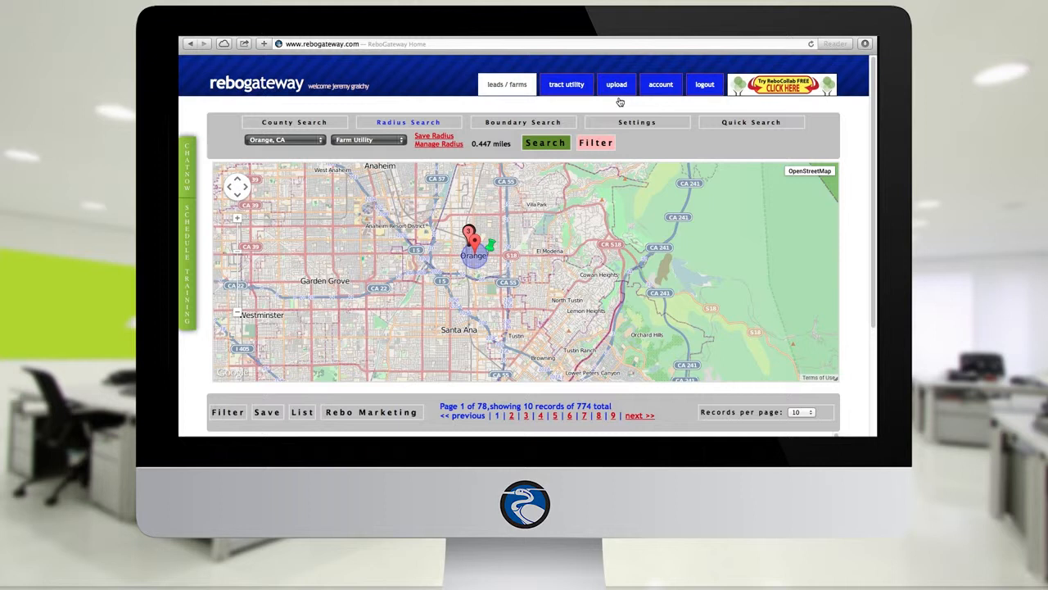
Switch the lead type to Live Farm and view the farm deletion list without deleting anything.
{"action": "left_click", "coordinate": [388, 141]}
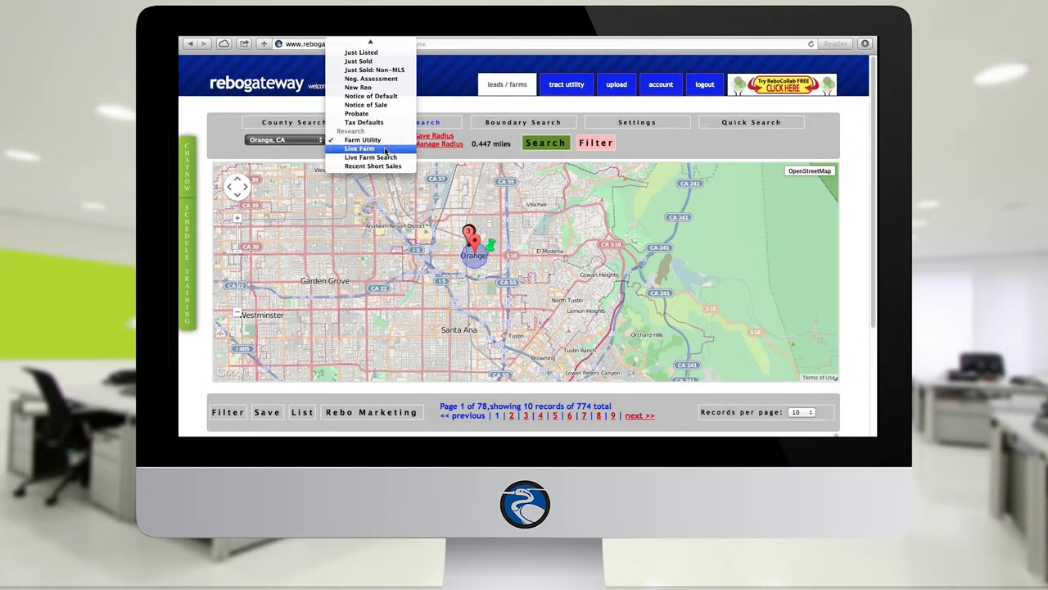
{"action": "left_click", "coordinate": [385, 150]}
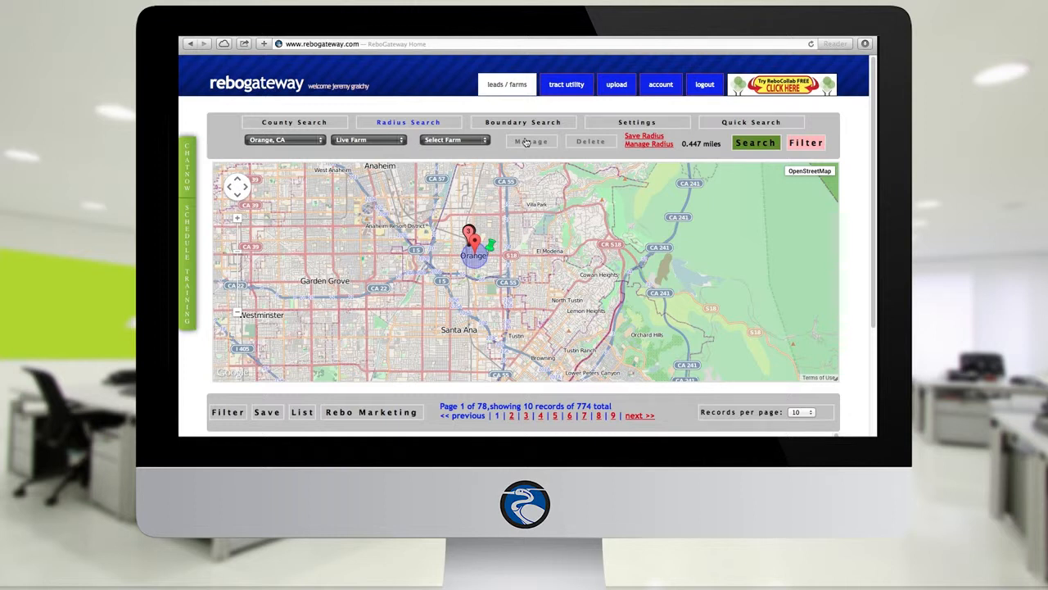
{"action": "left_click", "coordinate": [586, 142]}
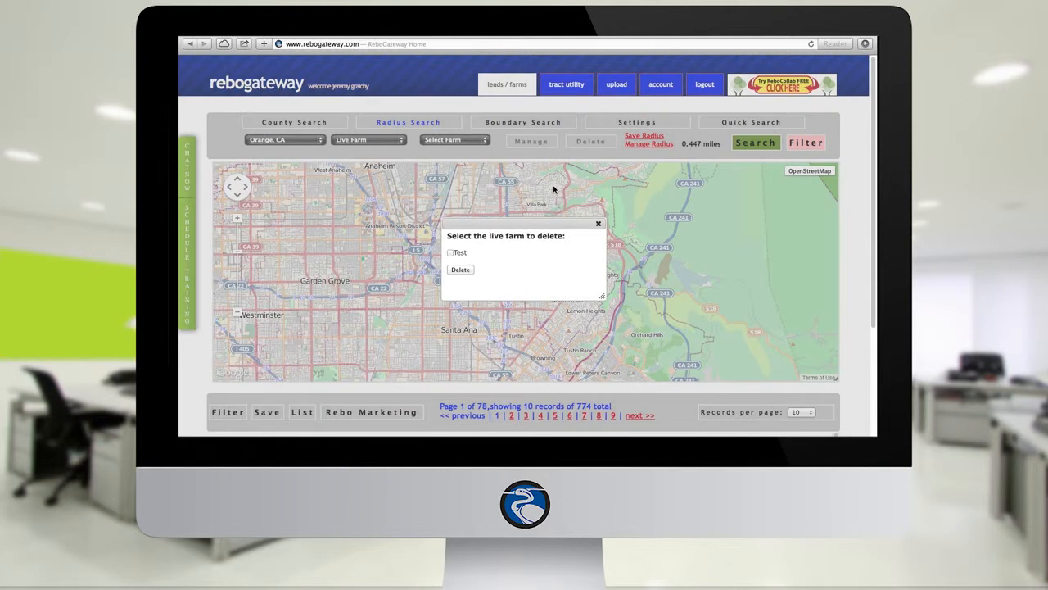
{"action": "left_click", "coordinate": [598, 226]}
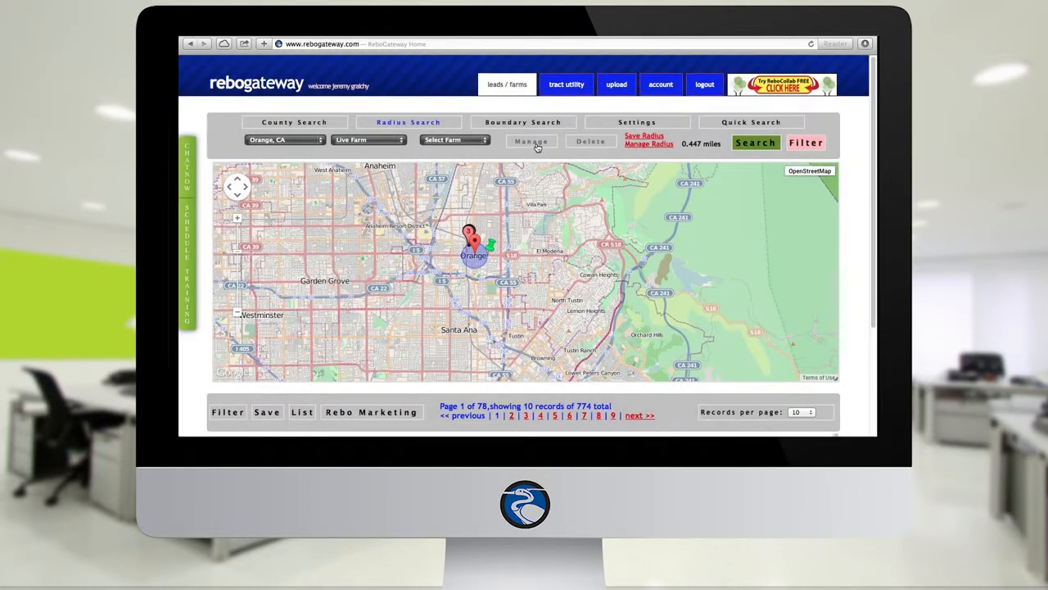
Open the live farm management settings and review the Test farm's active state, record number and daily notice columns.
{"action": "left_click", "coordinate": [531, 143]}
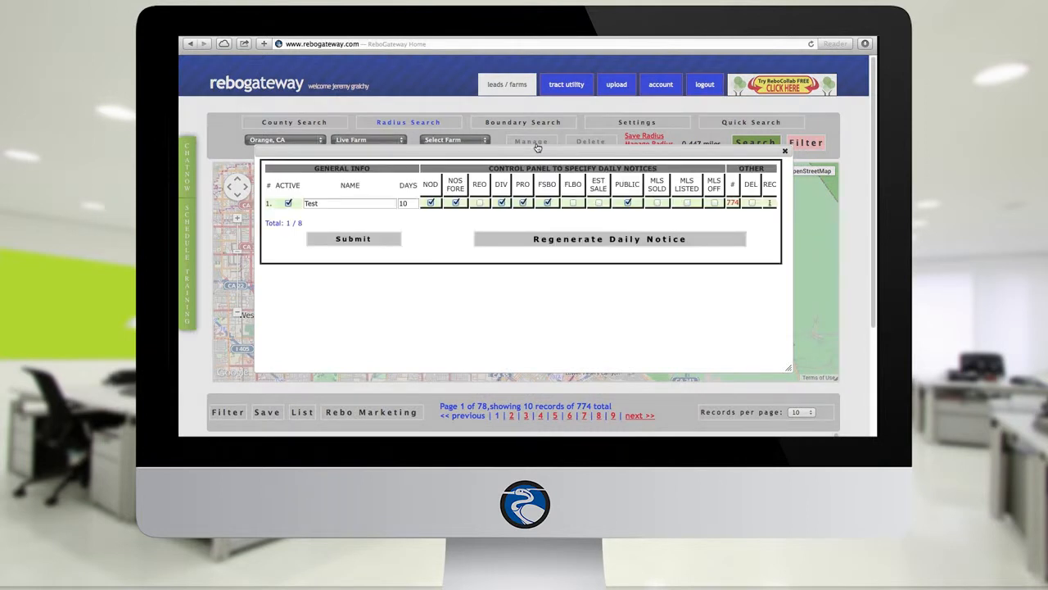
{"action": "left_click", "coordinate": [289, 203]}
{"action": "left_click", "coordinate": [289, 204]}
{"action": "double_click", "coordinate": [731, 203]}
{"action": "double_click", "coordinate": [625, 184]}
{"action": "left_click", "coordinate": [714, 187]}
Turn off the NOD, NOS FORE, PRO, FSBO and PUBLIC notices for the Test farm, keep DIV, and submit the changes.
{"action": "left_click", "coordinate": [627, 204]}
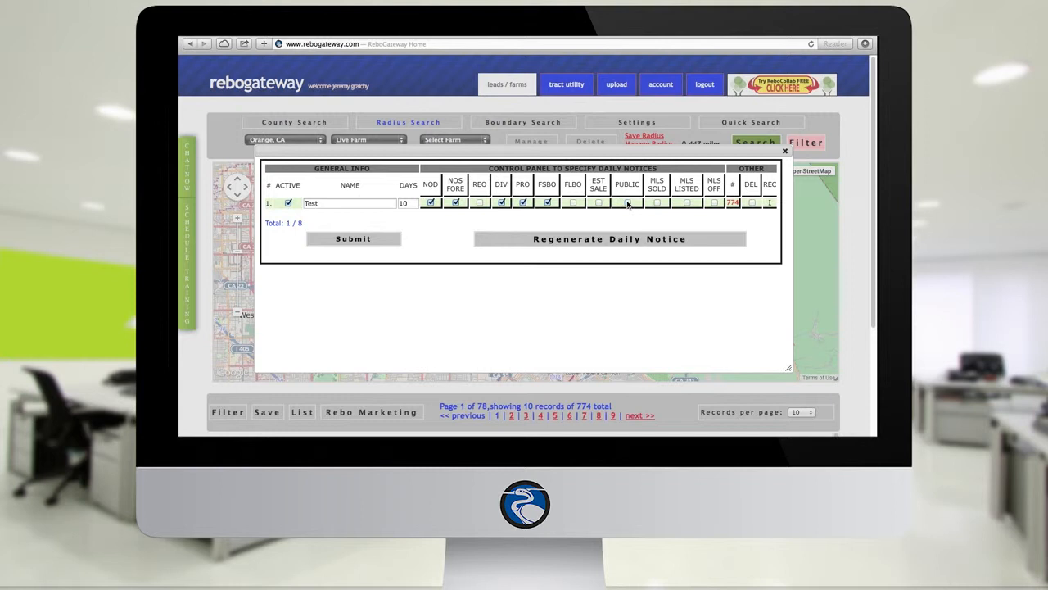
{"action": "left_click", "coordinate": [547, 203]}
{"action": "left_click", "coordinate": [523, 203]}
{"action": "left_click", "coordinate": [456, 203]}
{"action": "left_click", "coordinate": [431, 203]}
{"action": "left_click", "coordinate": [379, 238]}
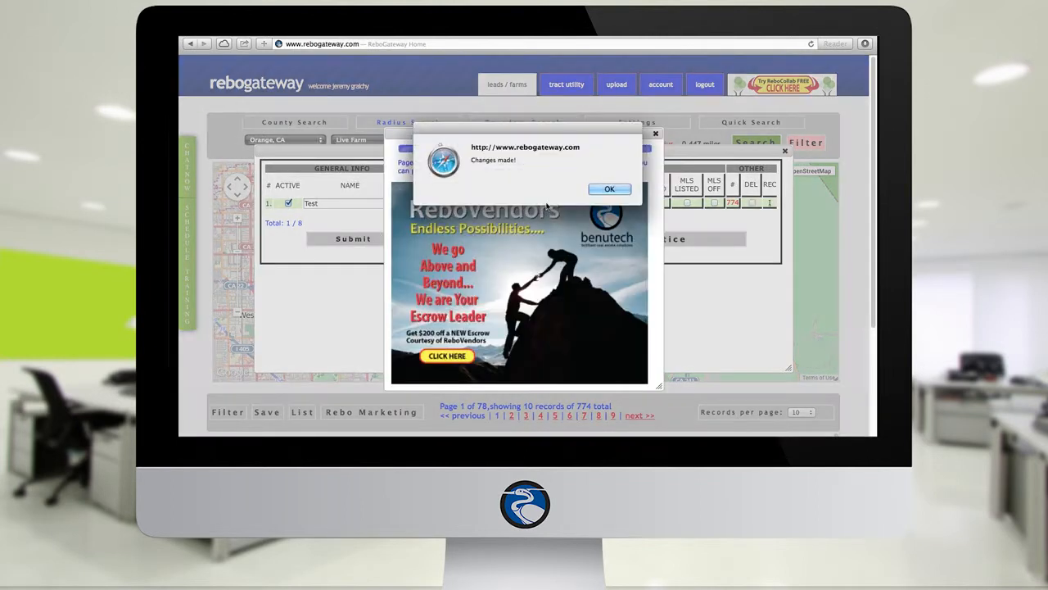
{"action": "left_click", "coordinate": [597, 188]}
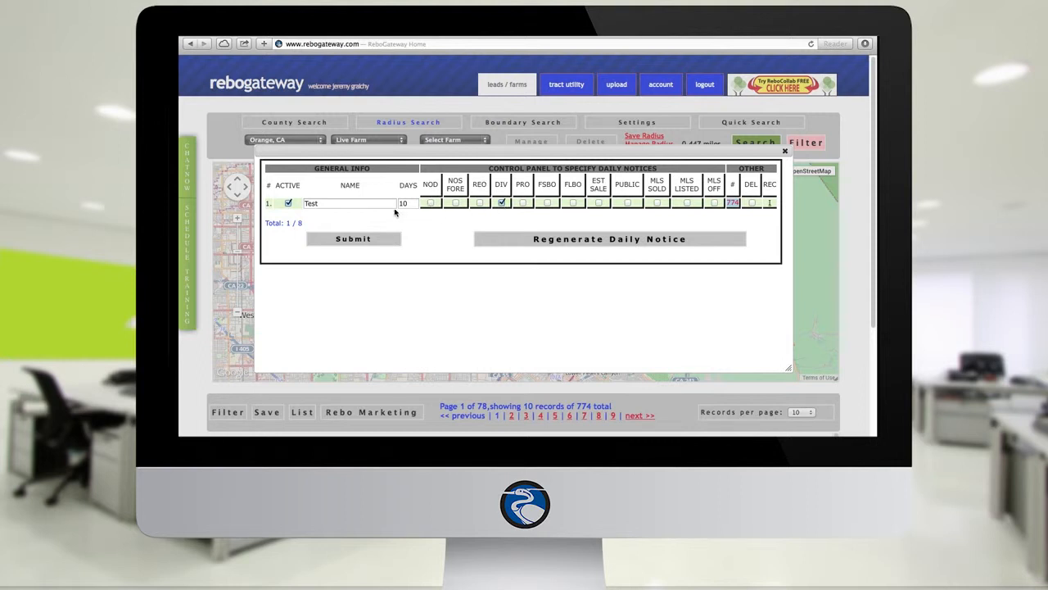
{"action": "left_click", "coordinate": [360, 202]}
{"action": "left_click", "coordinate": [365, 240]}
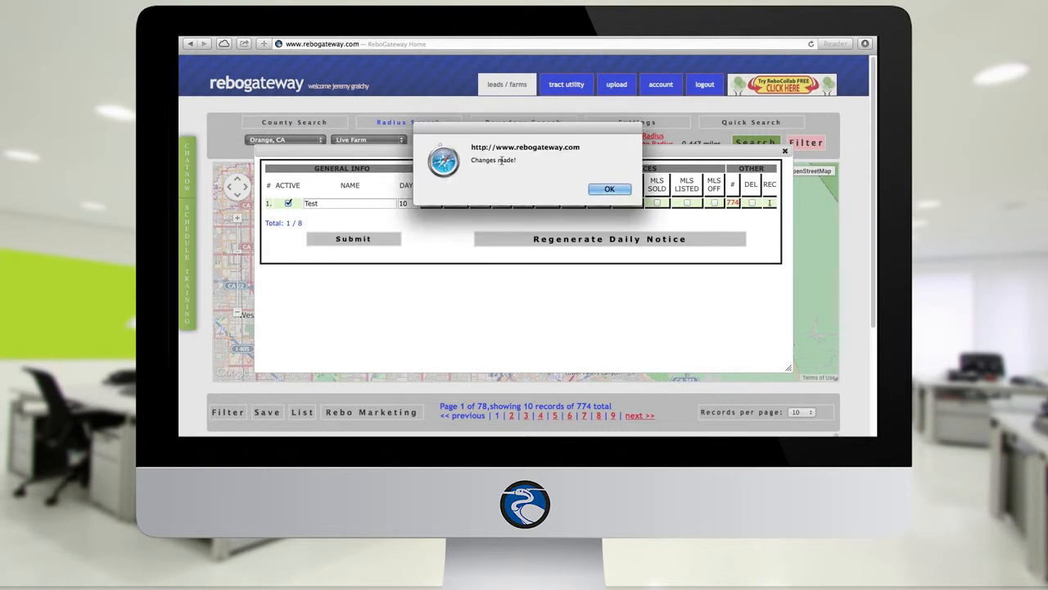
{"action": "left_click", "coordinate": [609, 190]}
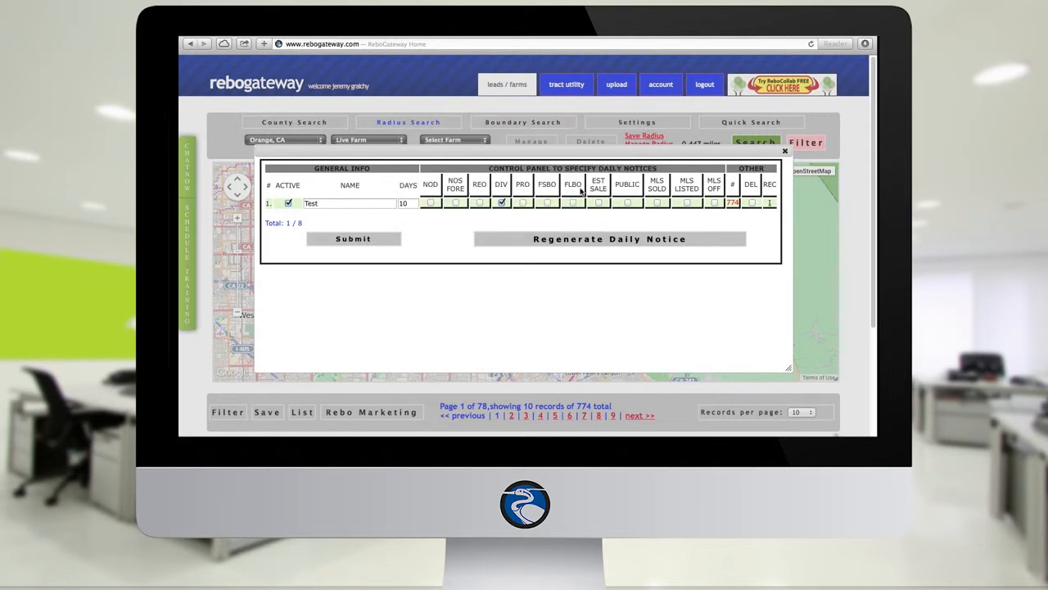
Set the Test farm's notice days to 1 and submit the change.
{"action": "double_click", "coordinate": [412, 203]}
{"action": "left_click", "coordinate": [735, 203]}
{"action": "left_click", "coordinate": [412, 202]}
{"action": "key", "text": "BackSpace"}
{"action": "left_click", "coordinate": [380, 243]}
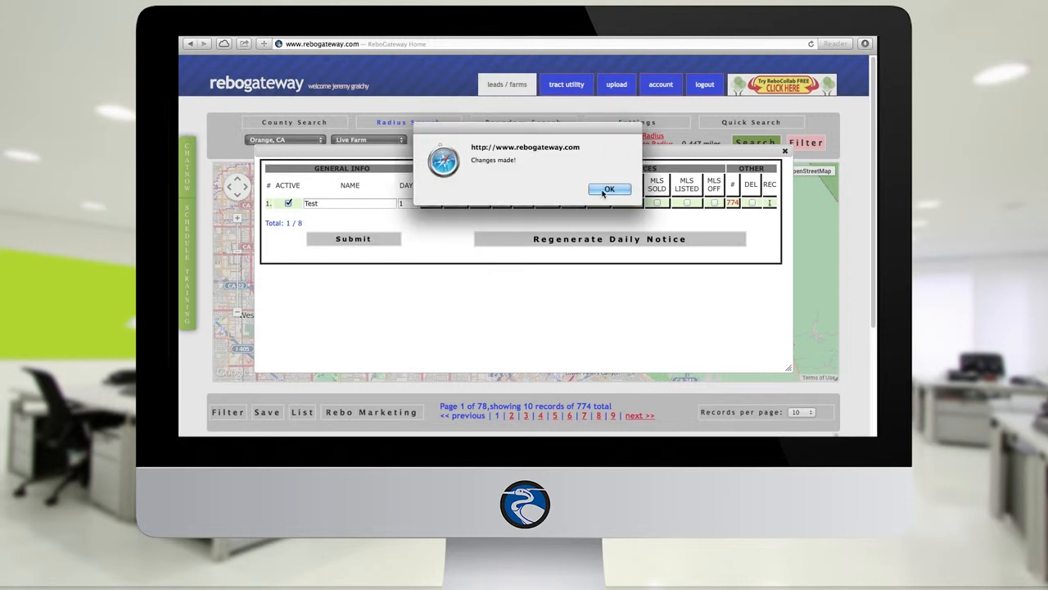
{"action": "left_click", "coordinate": [604, 190]}
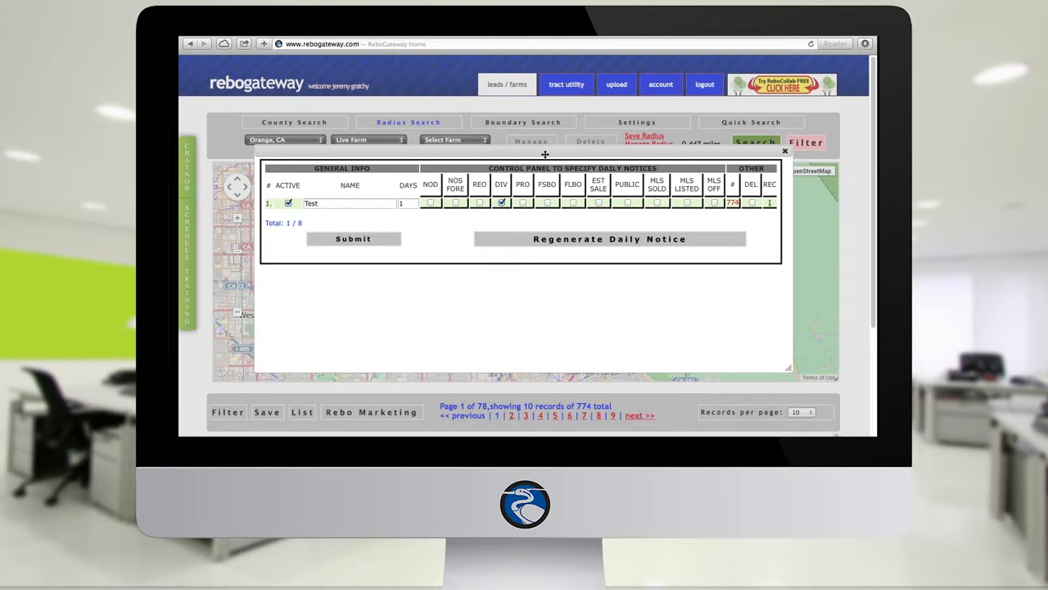
Enable every remaining daily notice type for the Test farm, from NOD through MLS OFF, submit, and close the management settings.
{"action": "left_click", "coordinate": [430, 202]}
{"action": "left_click", "coordinate": [456, 203]}
{"action": "left_click", "coordinate": [481, 203]}
{"action": "left_click", "coordinate": [522, 203]}
{"action": "left_click", "coordinate": [547, 203]}
{"action": "left_click", "coordinate": [573, 202]}
{"action": "left_click", "coordinate": [598, 202]}
{"action": "left_click", "coordinate": [627, 203]}
{"action": "left_click", "coordinate": [657, 203]}
{"action": "left_click", "coordinate": [687, 204]}
{"action": "left_click", "coordinate": [714, 203]}
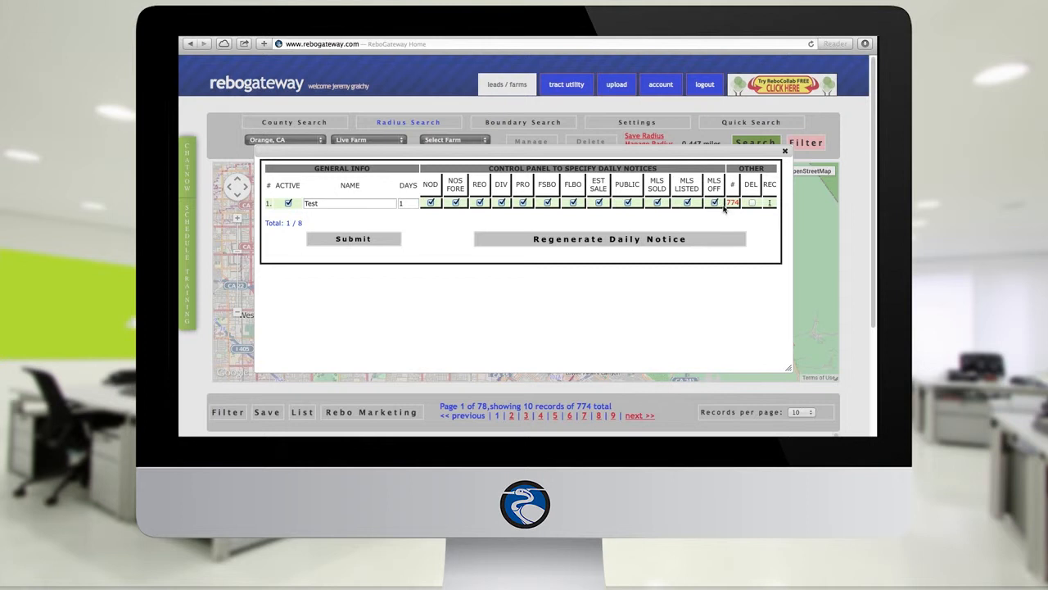
{"action": "left_click", "coordinate": [360, 240]}
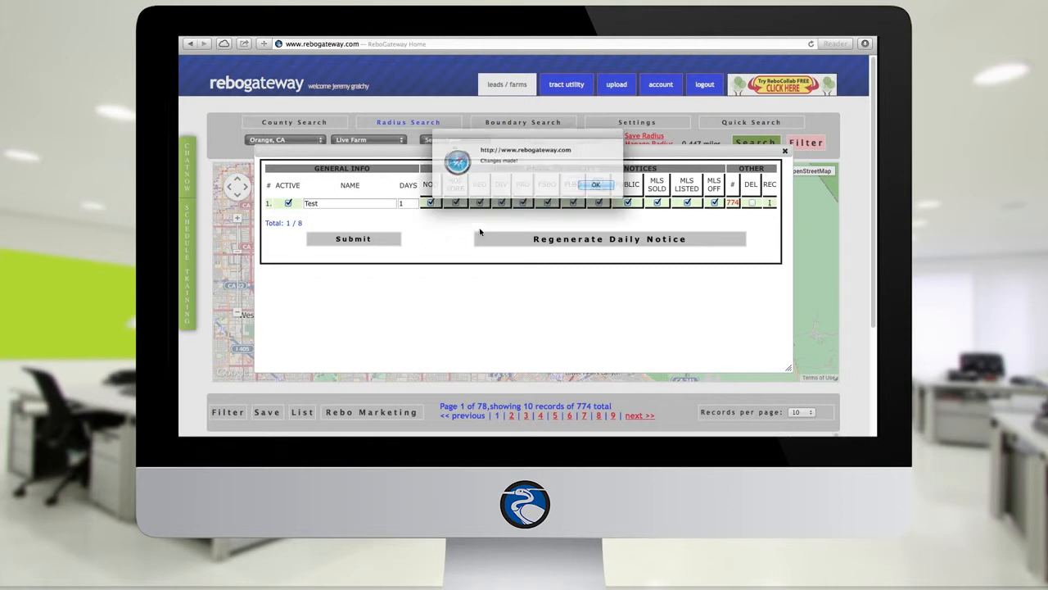
{"action": "left_click", "coordinate": [596, 191]}
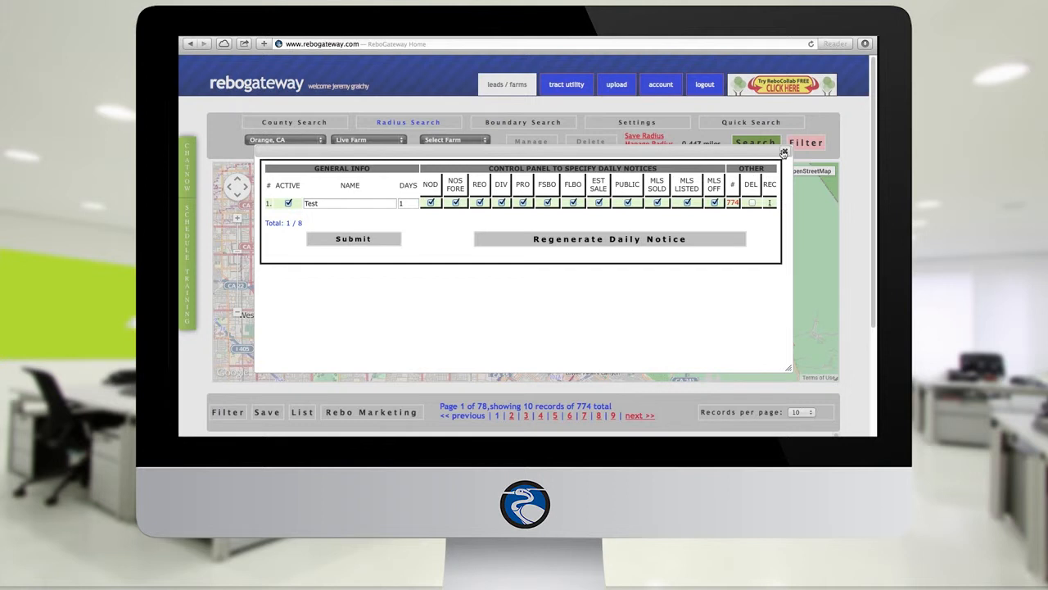
{"action": "left_click", "coordinate": [784, 152]}
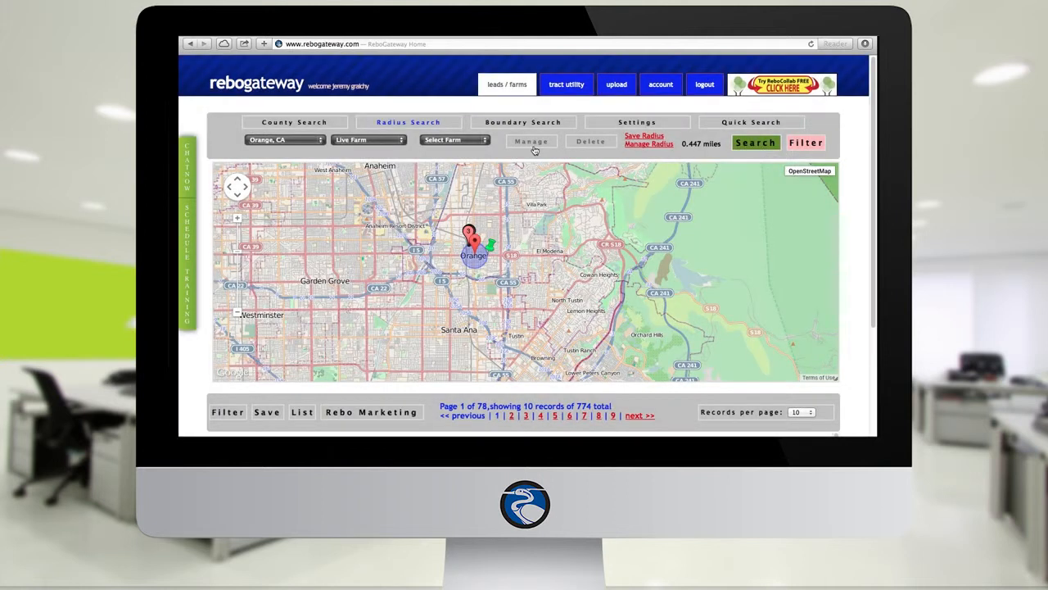
Run a county search for Orange, CA using the Live Farm Search lead type from 09/01/2013 to 11/18/2013.
{"action": "left_click", "coordinate": [388, 144]}
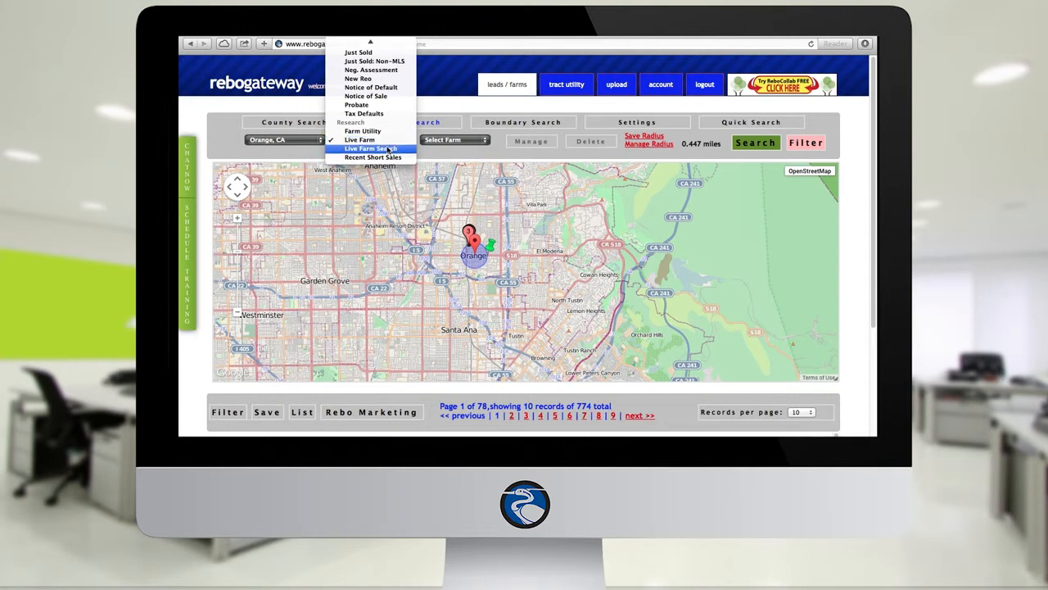
{"action": "left_click", "coordinate": [390, 149]}
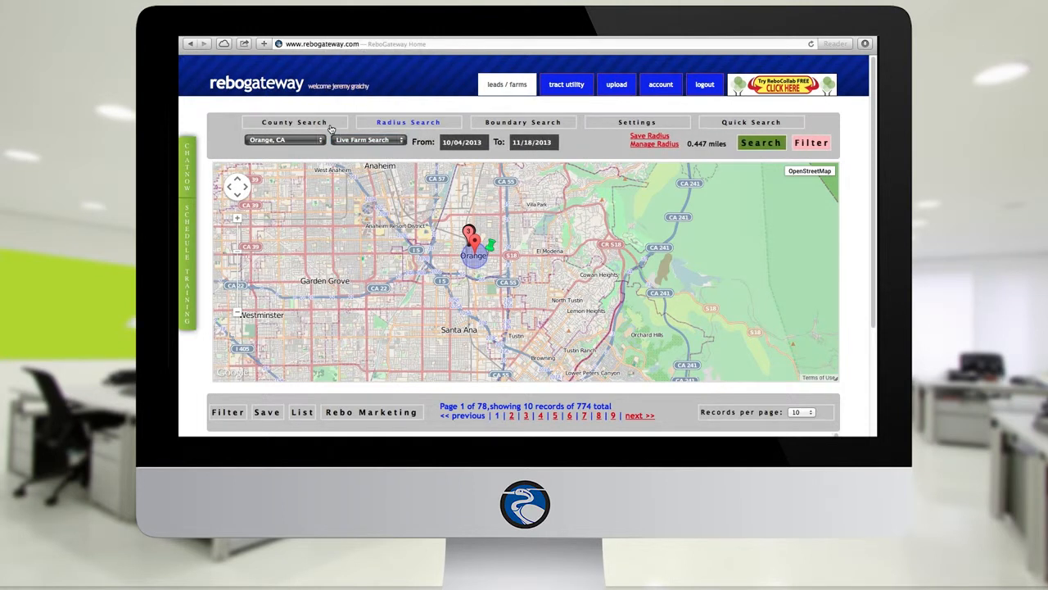
{"action": "left_click", "coordinate": [329, 125]}
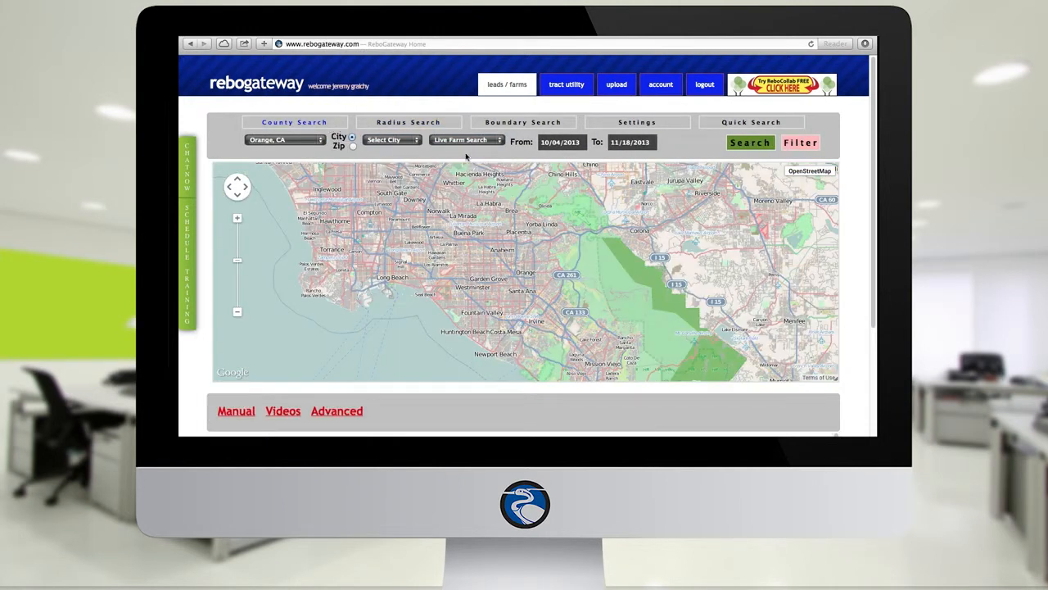
{"action": "left_click", "coordinate": [555, 144]}
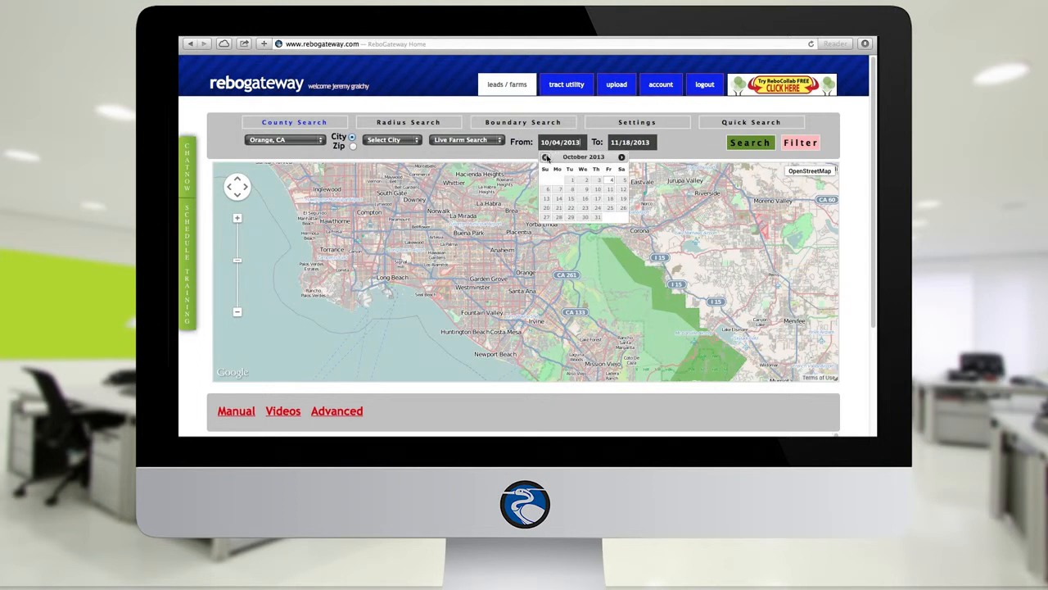
{"action": "left_click", "coordinate": [546, 156]}
{"action": "left_click", "coordinate": [546, 179]}
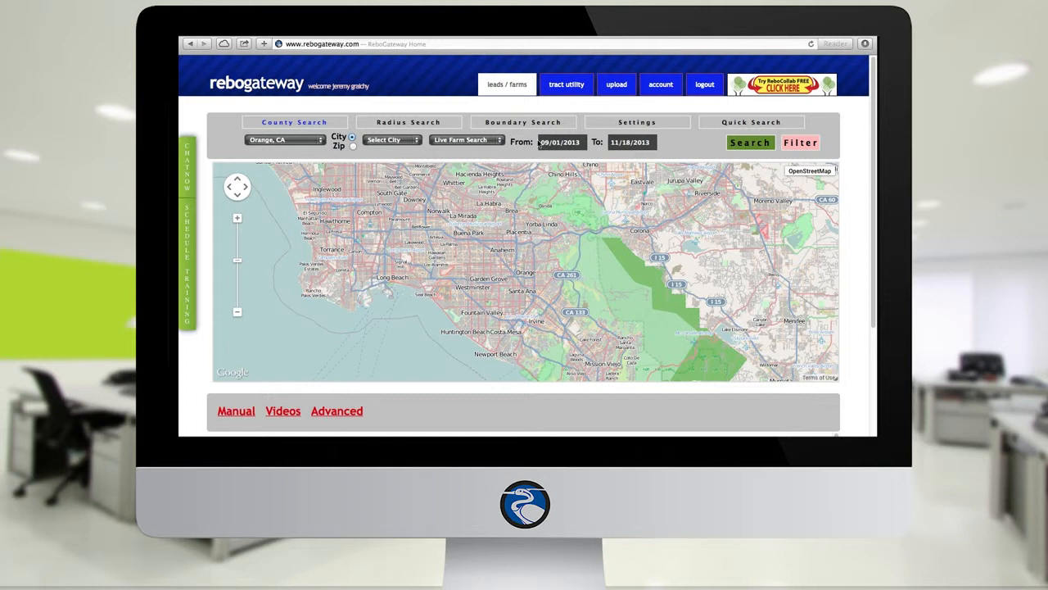
{"action": "left_click", "coordinate": [730, 152]}
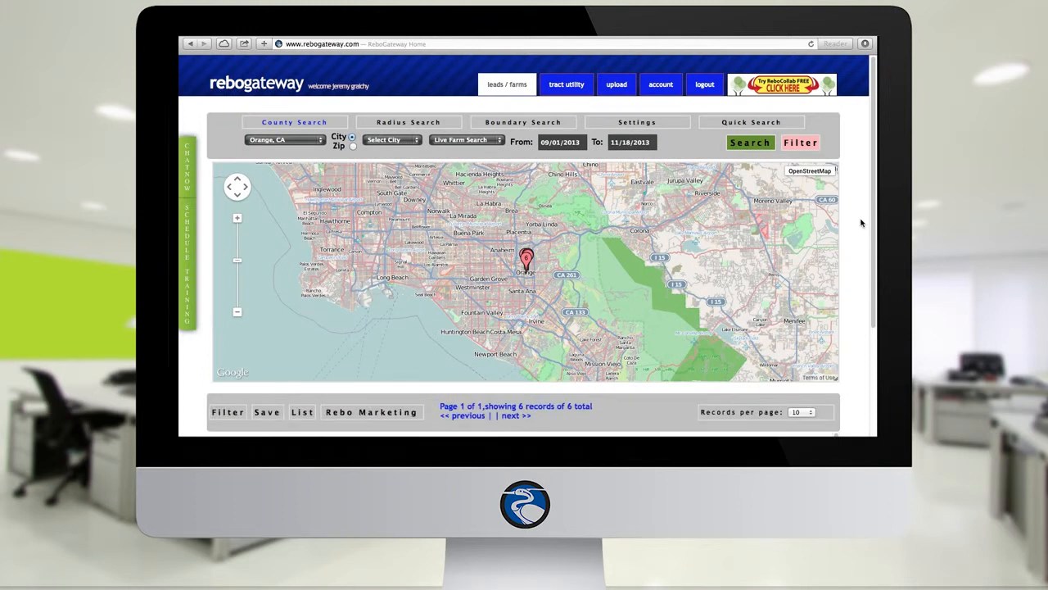
Examine the live farm search records and their lead types in the results table.
{"action": "scroll", "coordinate": [856, 251], "scroll_direction": "down", "scroll_amount": 3}
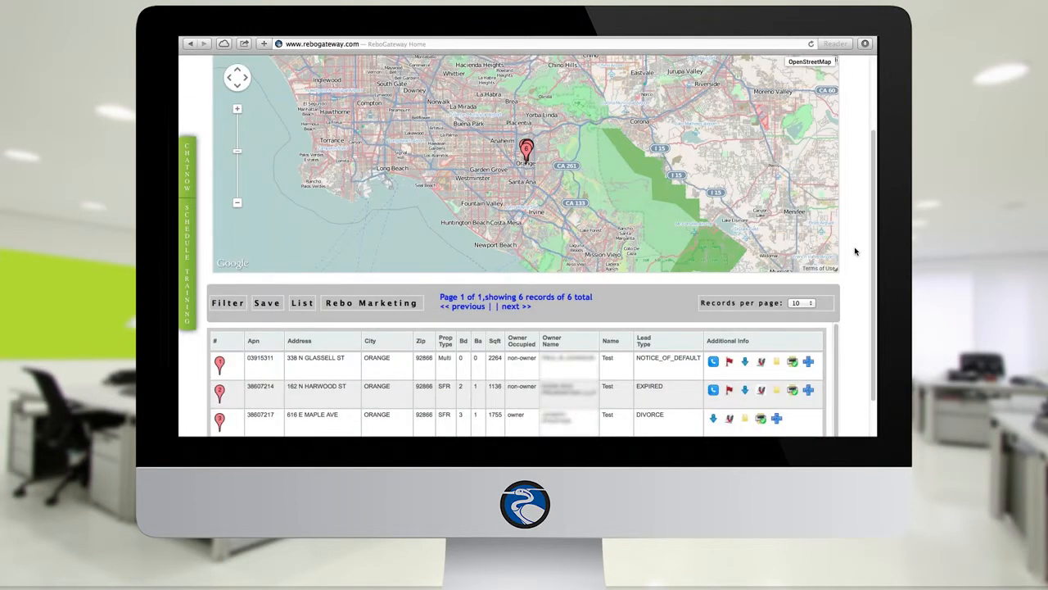
{"action": "scroll", "coordinate": [856, 251], "scroll_direction": "down", "scroll_amount": 2}
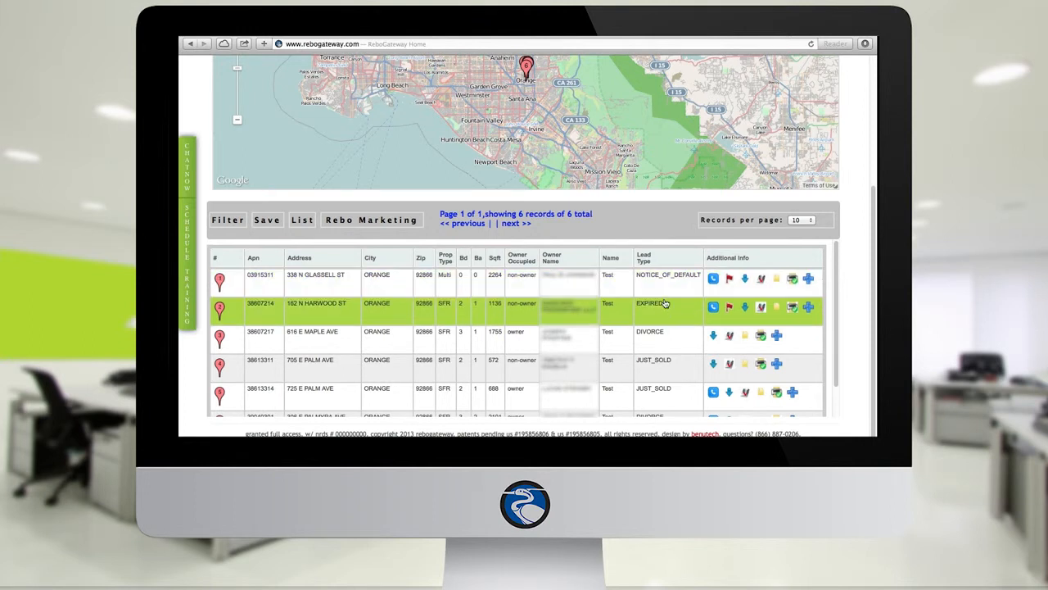
{"action": "scroll", "coordinate": [660, 340], "scroll_direction": "up", "scroll_amount": 5}
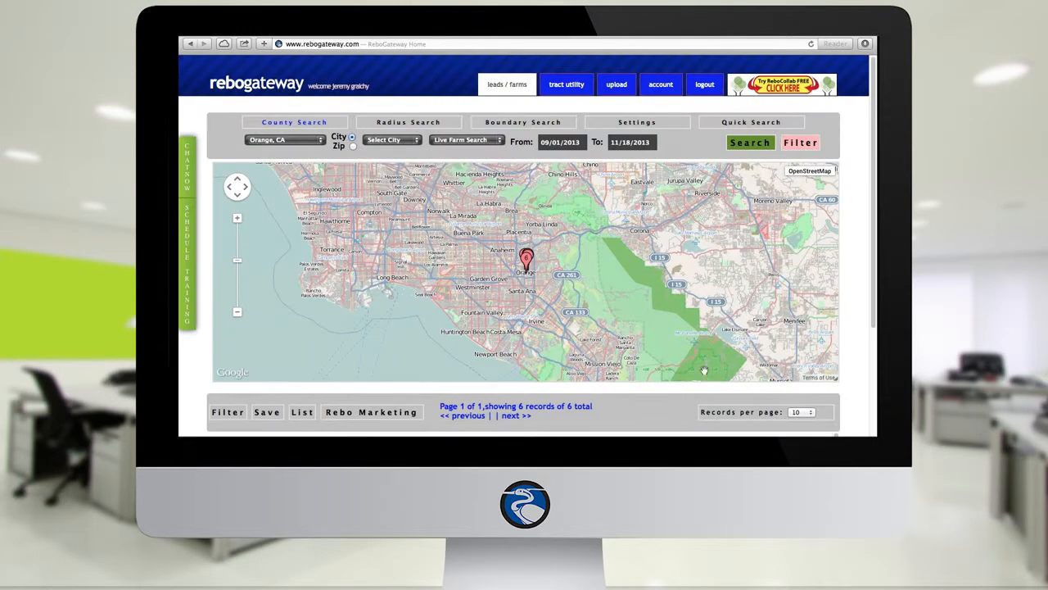
{"action": "scroll", "coordinate": [655, 347], "scroll_direction": "down", "scroll_amount": 6}
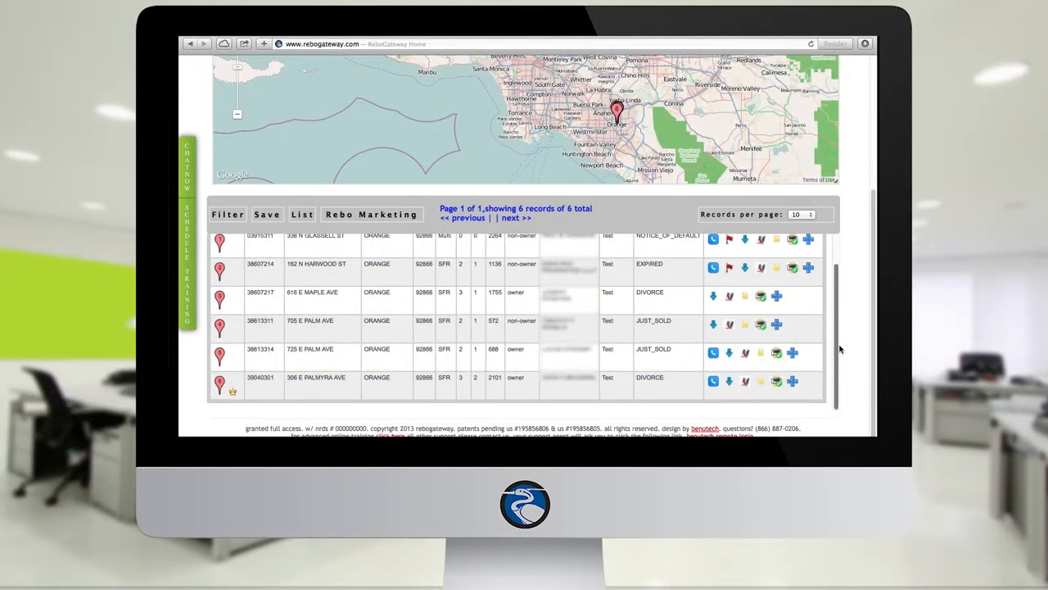
{"action": "scroll", "coordinate": [840, 348], "scroll_direction": "up", "scroll_amount": 5}
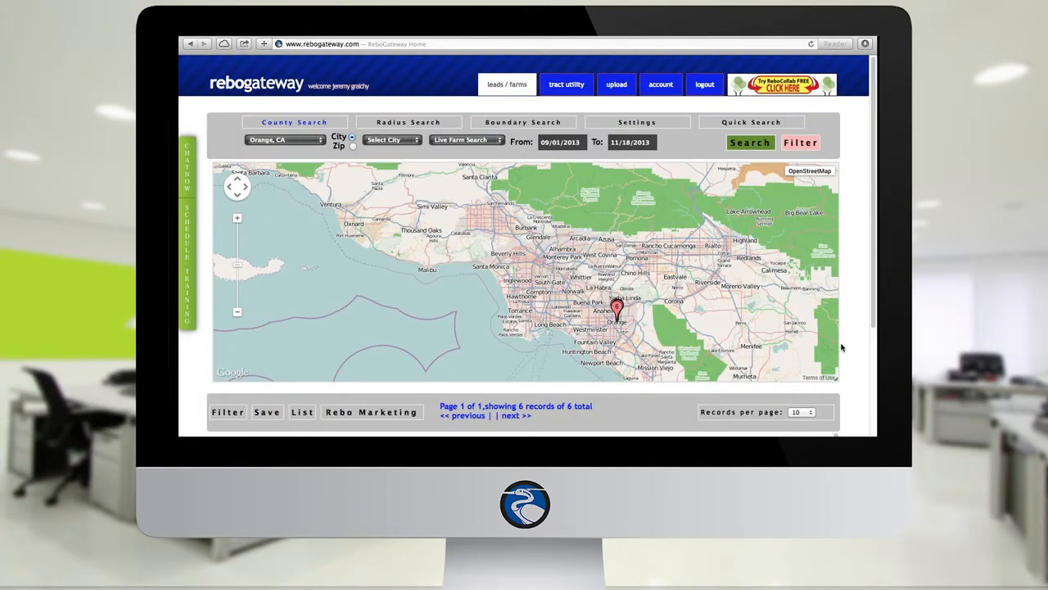